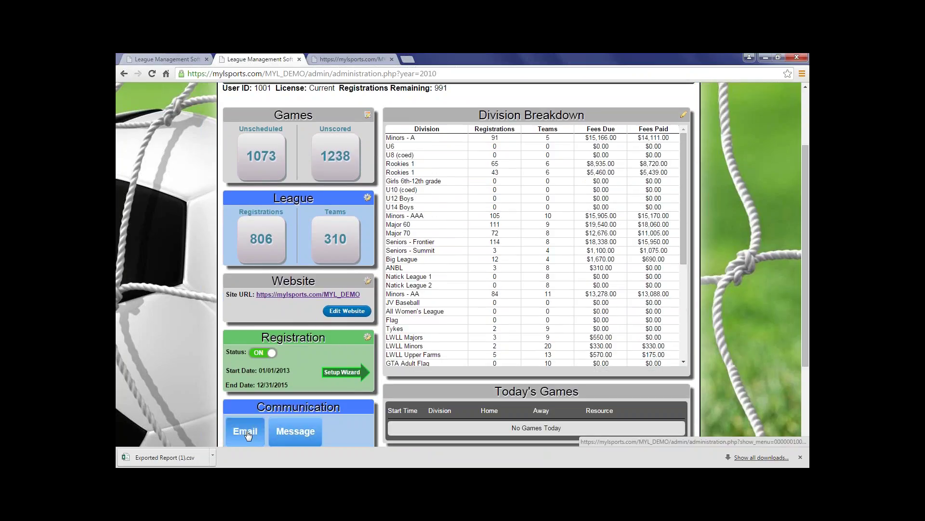
# - Open the email mailing list form and include parents and players among the registered recipients
pyautogui.click(246, 432)
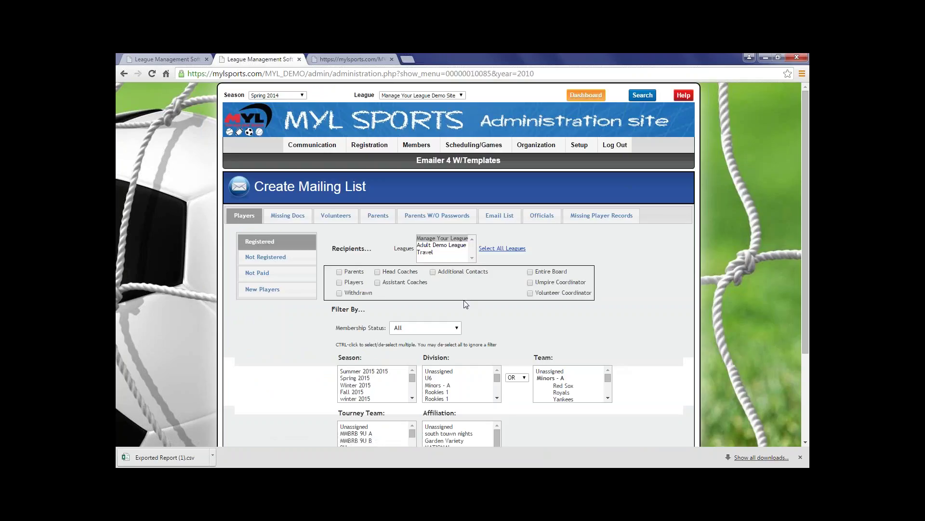
pyautogui.scroll(-1, 465, 303)
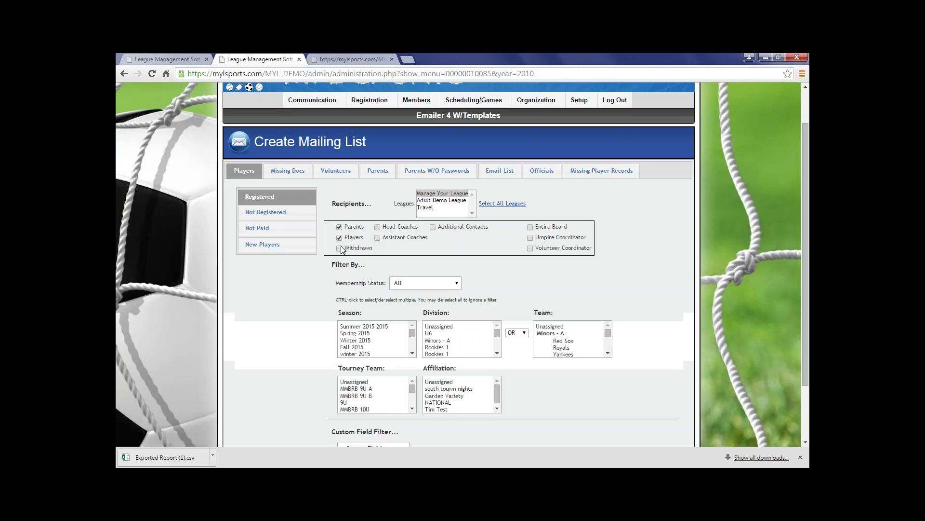
pyautogui.click(340, 249)
pyautogui.click(377, 227)
pyautogui.click(377, 237)
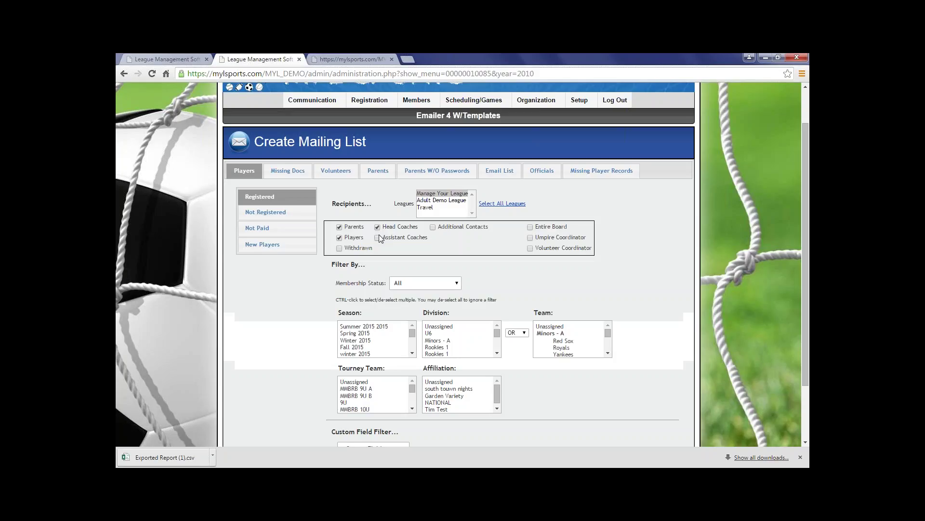
pyautogui.click(433, 227)
pyautogui.click(378, 227)
pyautogui.click(377, 237)
# - Keep the membership status filter at All and filter the registered players by the Spring 2014 season
pyautogui.click(406, 289)
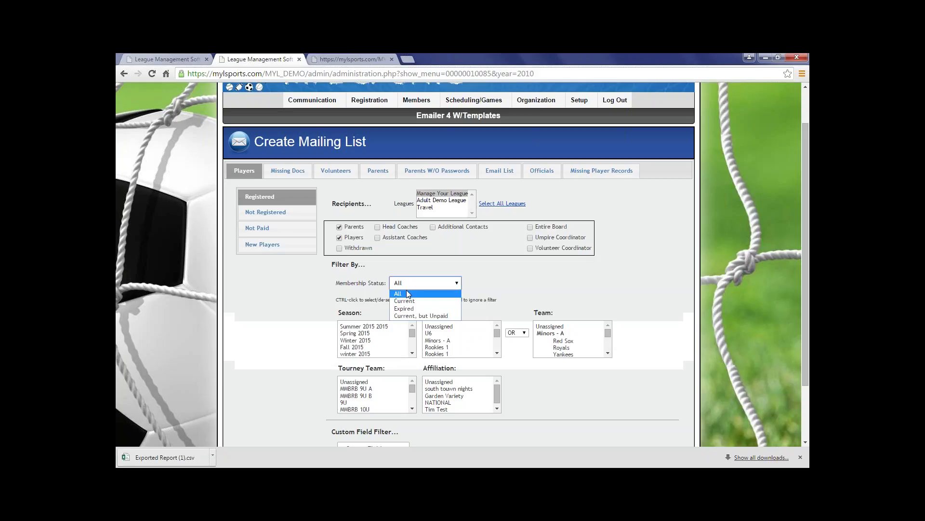
pyautogui.click(406, 293)
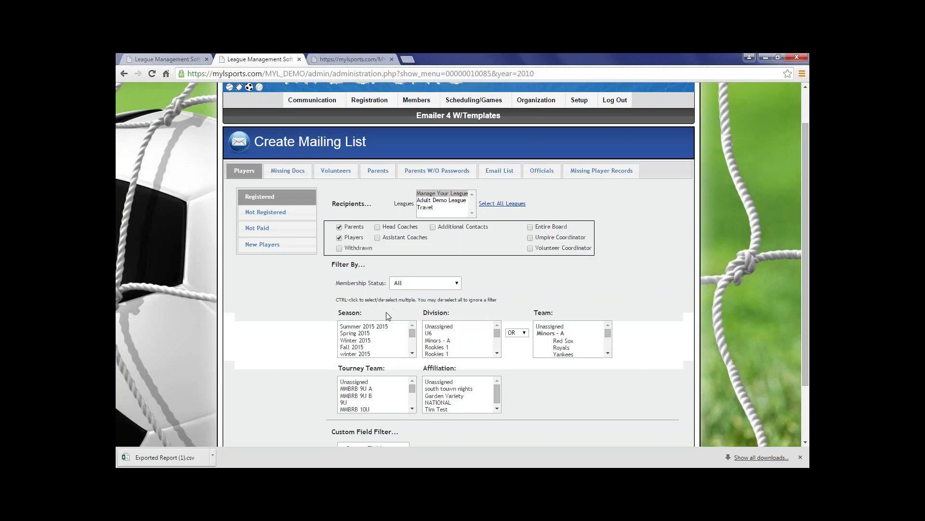
pyautogui.scroll(-1, 386, 311)
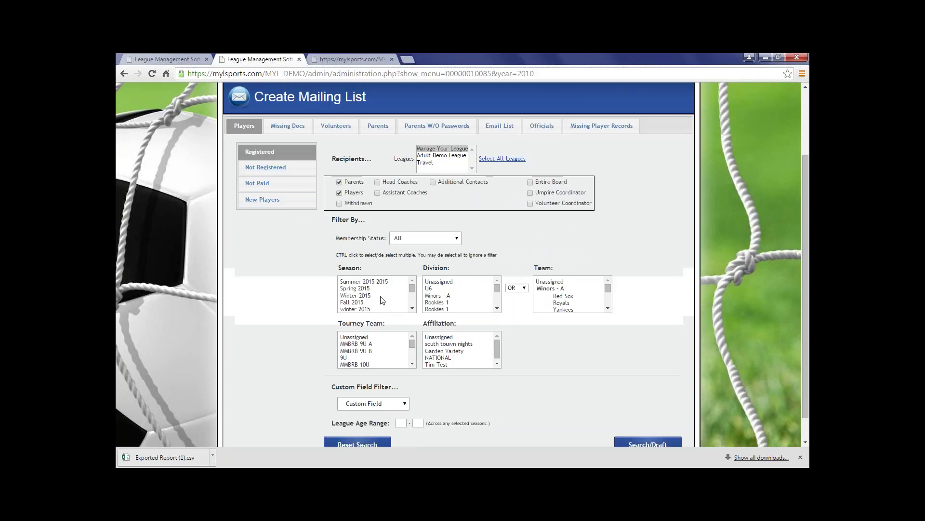
pyautogui.scroll(-1, 414, 293)
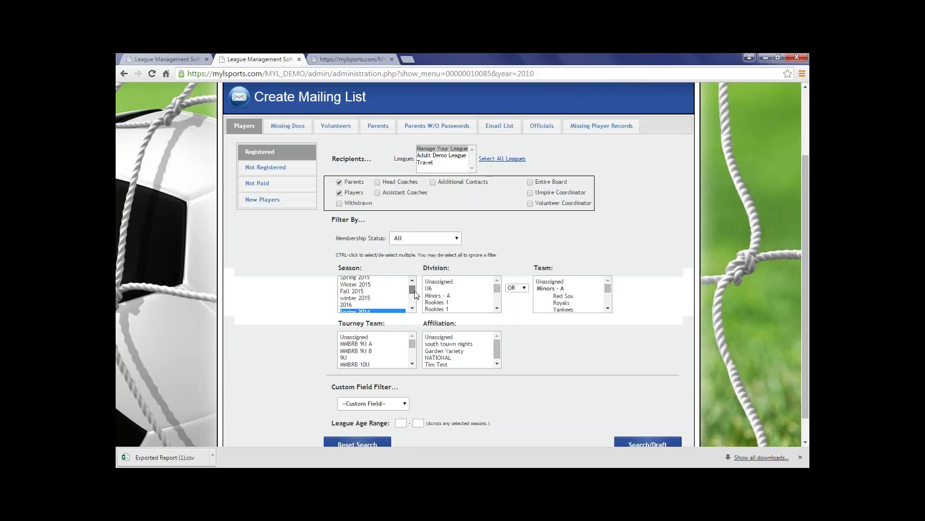
pyautogui.click(372, 300)
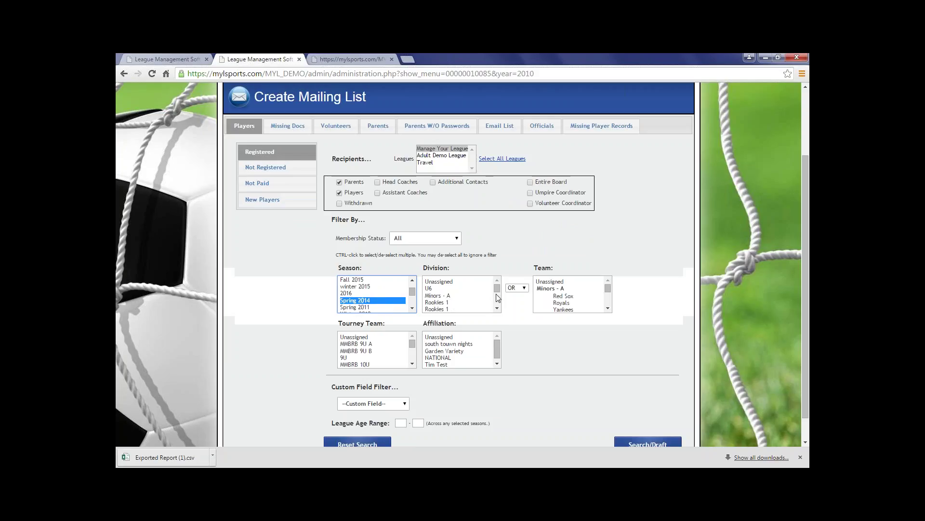
pyautogui.moveTo(497, 287); pyautogui.dragTo(456, 291)
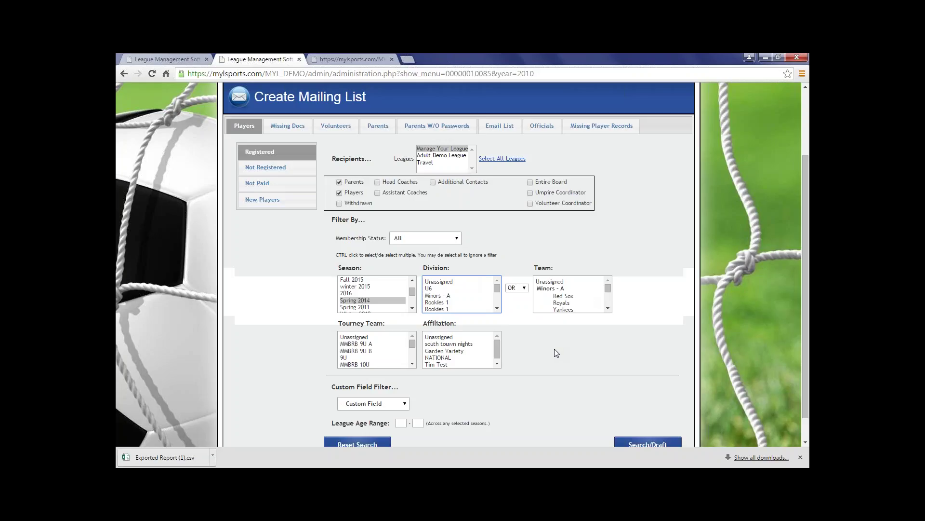
# - Add a custom field filter requiring Work Concession to equal Yes
pyautogui.scroll(-1, 526, 371)
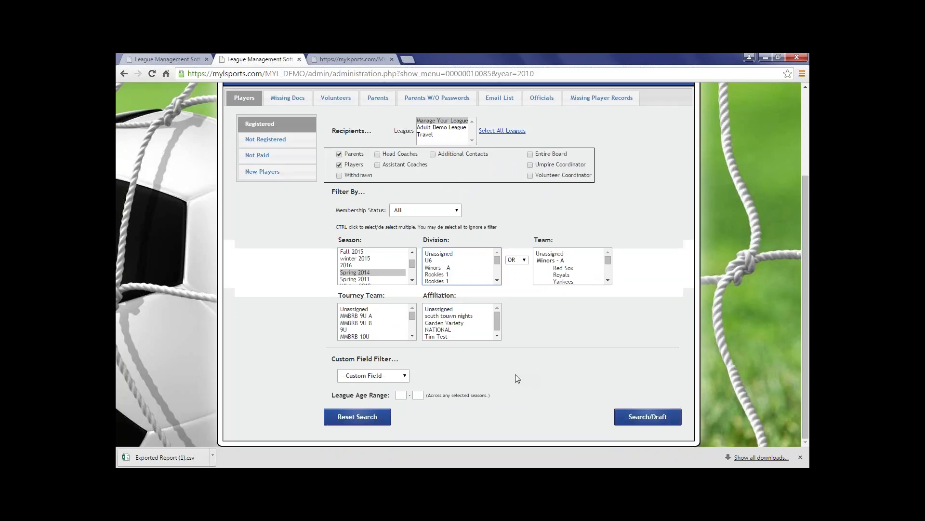
pyautogui.click(401, 380)
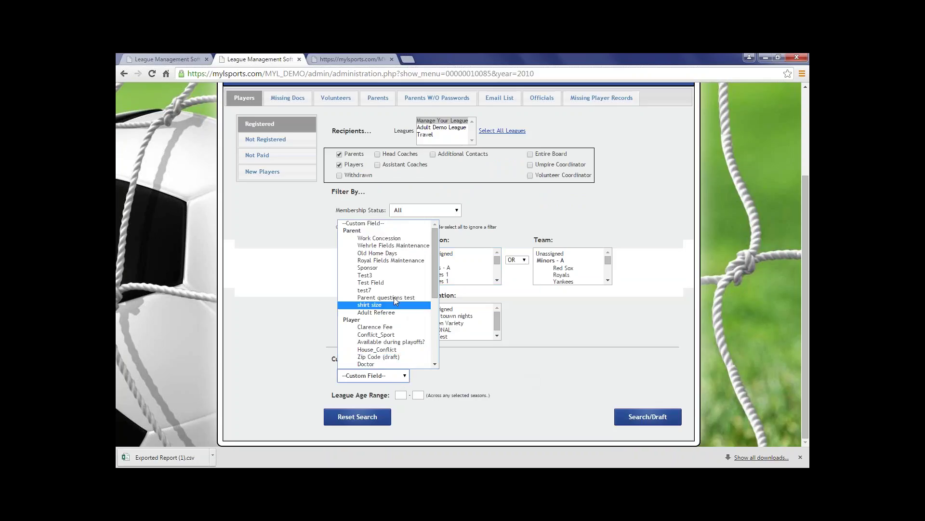
pyautogui.click(386, 239)
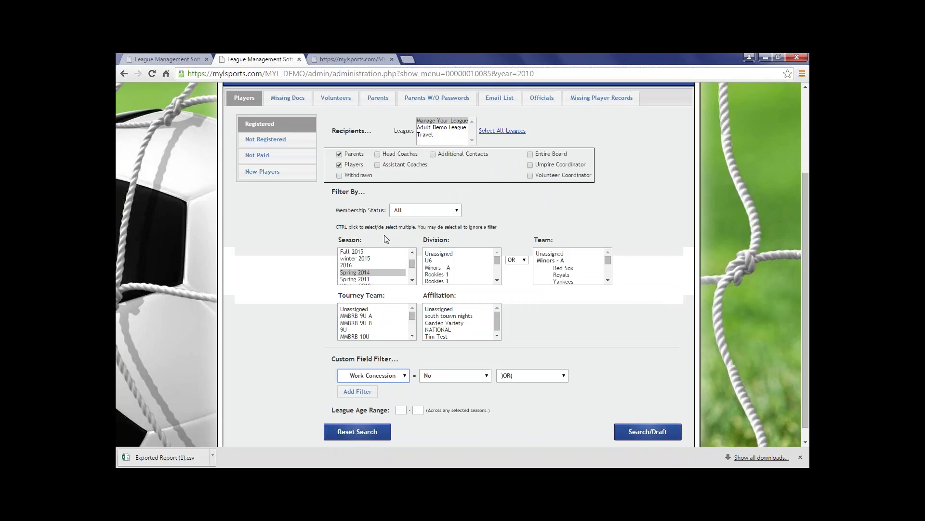
pyautogui.click(465, 377)
pyautogui.click(463, 394)
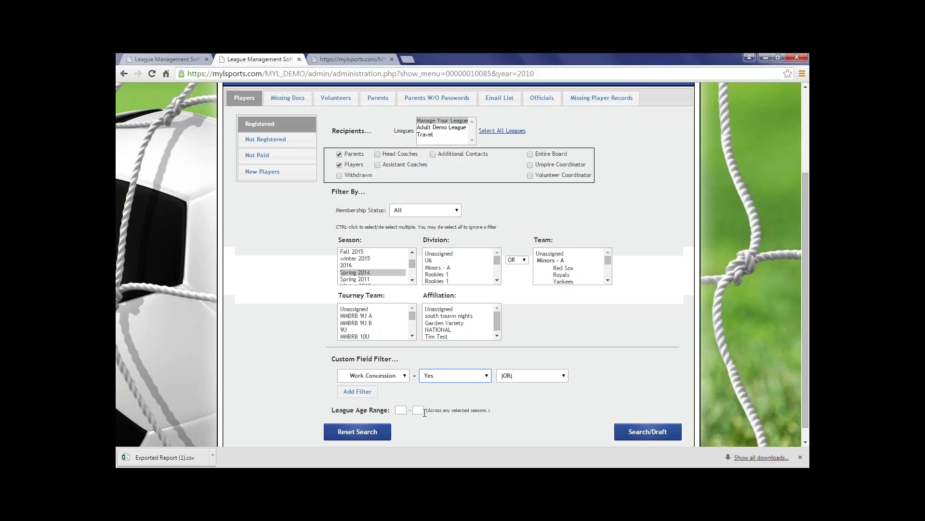
# - Examine the mailing options for Not Registered, Not Paid and New Players, and return to Registered
pyautogui.scroll(2, 288, 202)
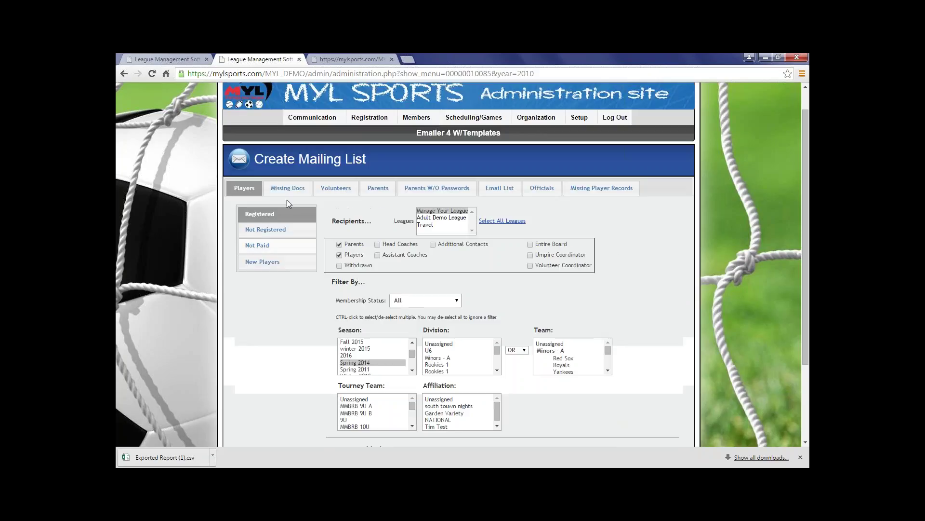
pyautogui.click(266, 230)
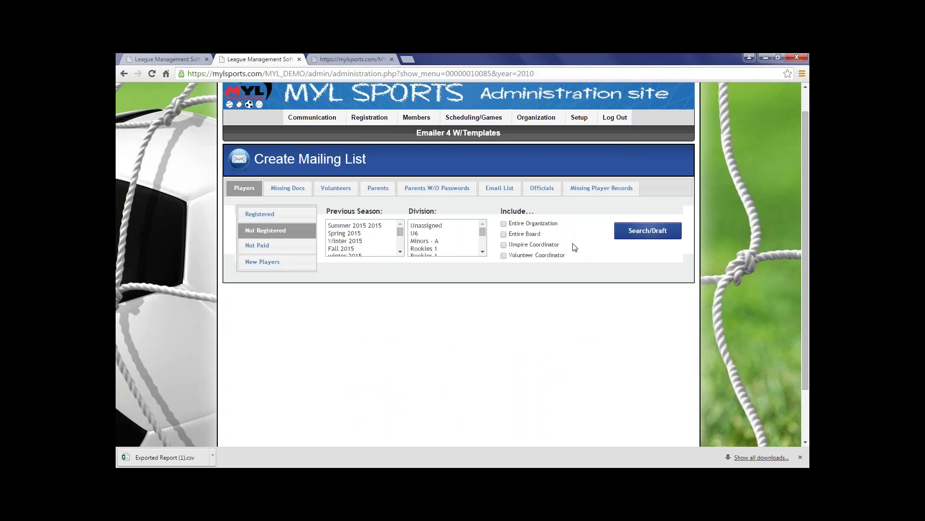
pyautogui.click(276, 247)
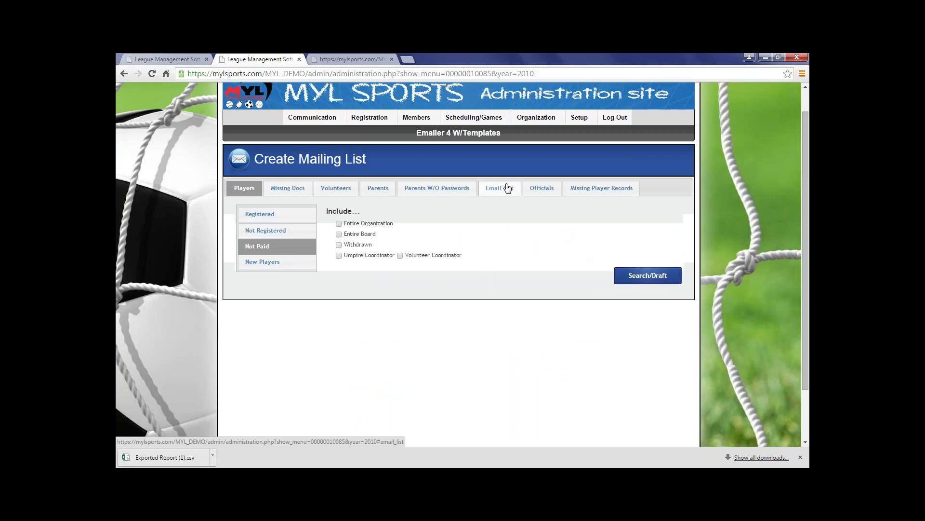
pyautogui.click(263, 262)
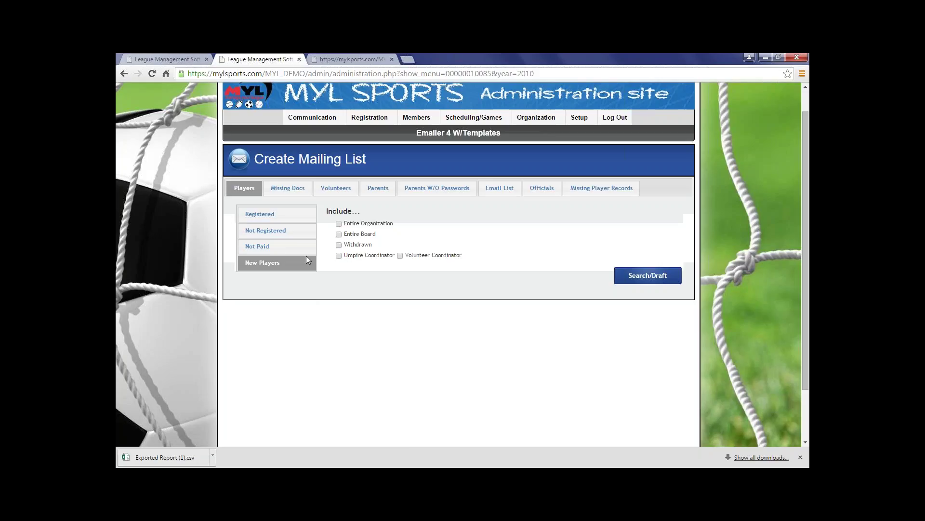
pyautogui.click(259, 214)
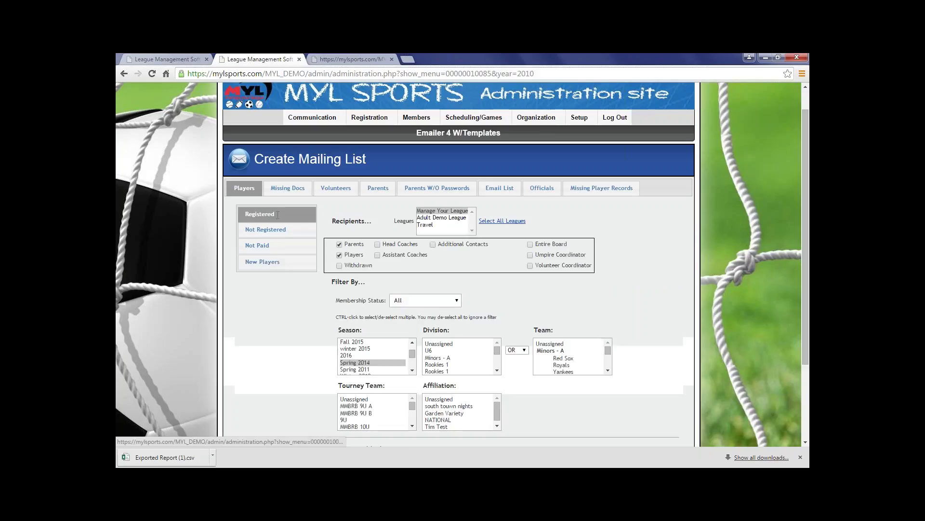
# - Examine the mailing list options for Missing Docs and Volunteers
pyautogui.click(289, 187)
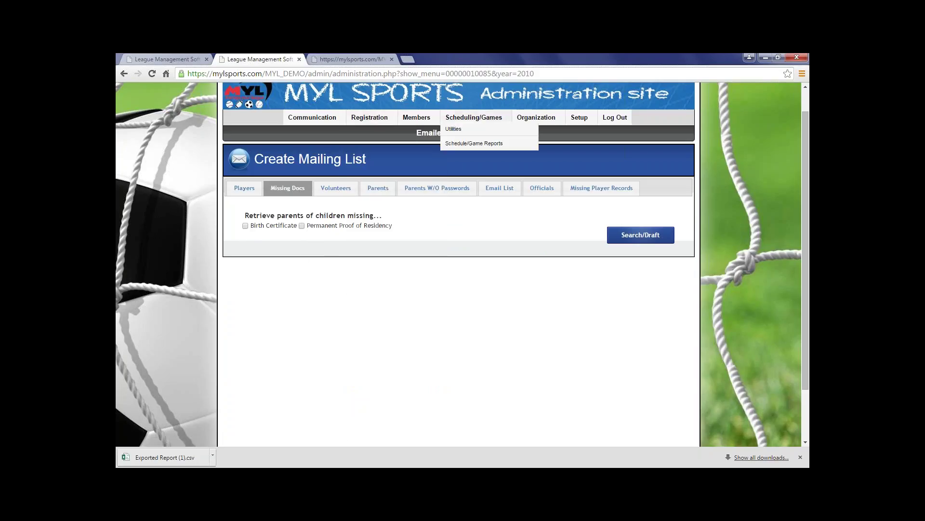
pyautogui.click(339, 191)
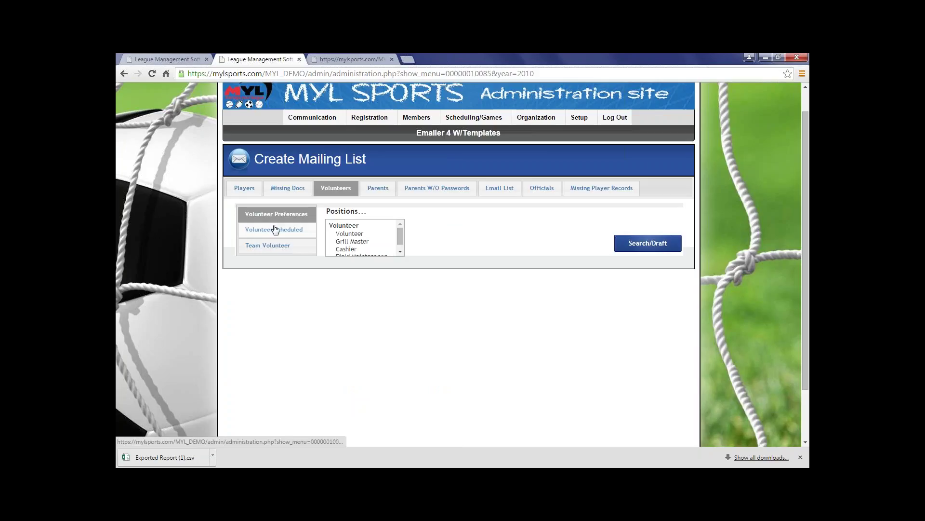
# - Enter two comma-separated parent IDs as the Send To IDs for a Parents mailing list
pyautogui.click(379, 192)
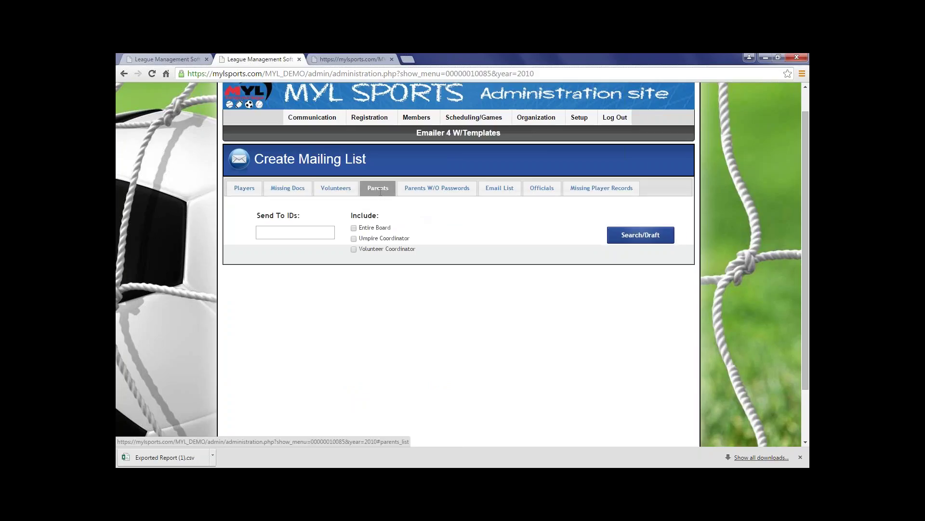
pyautogui.click(300, 229)
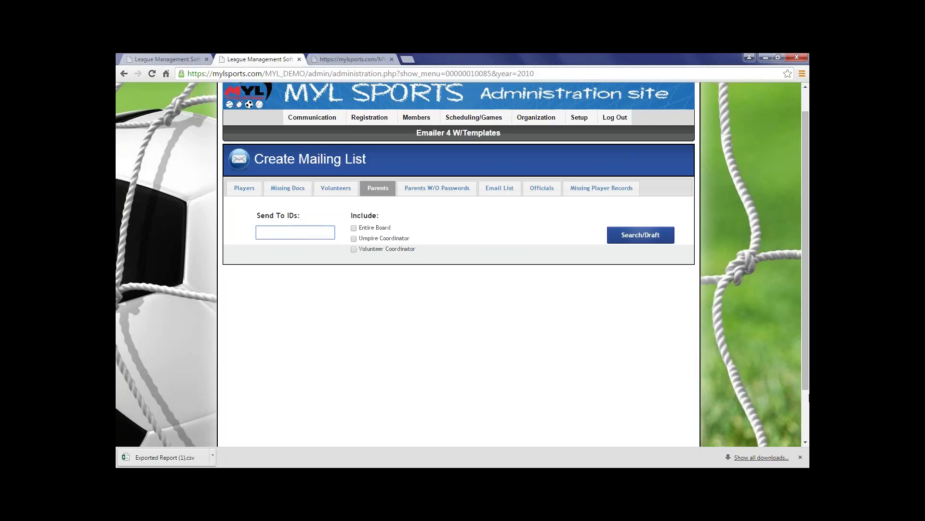
pyautogui.write('11346,7001')
# - Examine the mailing list options for Parents W/O Passwords, Email List, Officials and Missing Player Records
pyautogui.click(462, 192)
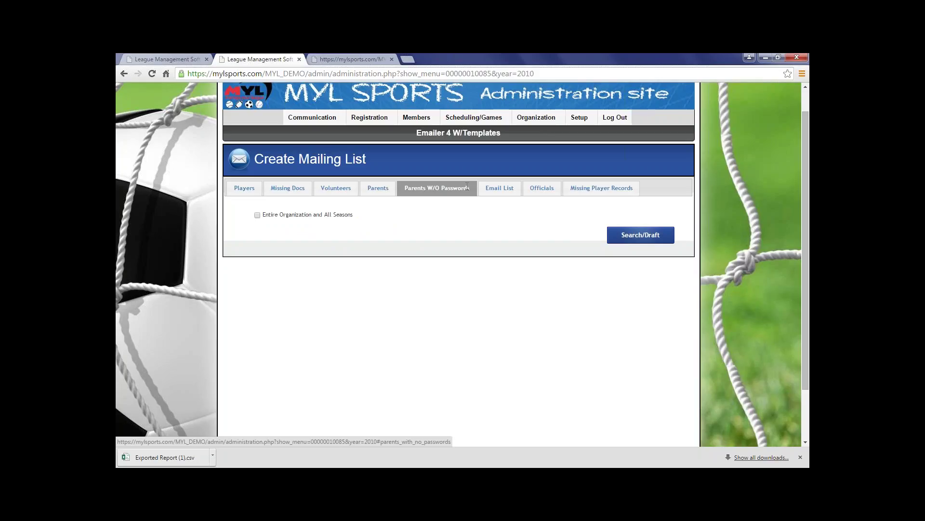
pyautogui.click(515, 189)
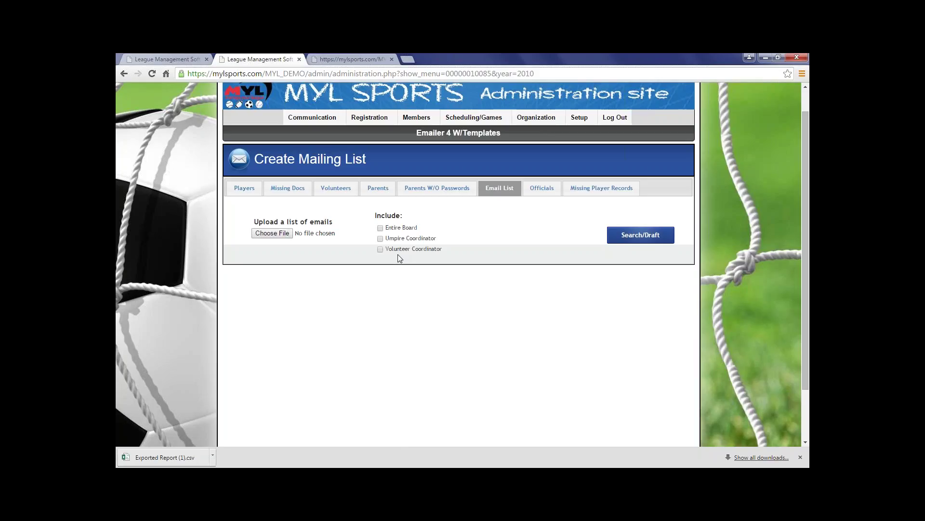
pyautogui.click(541, 188)
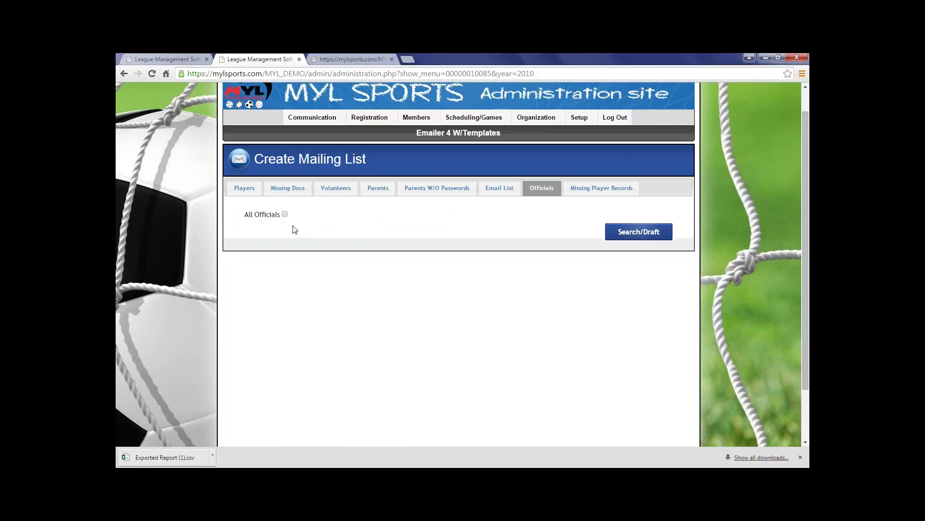
pyautogui.click(600, 189)
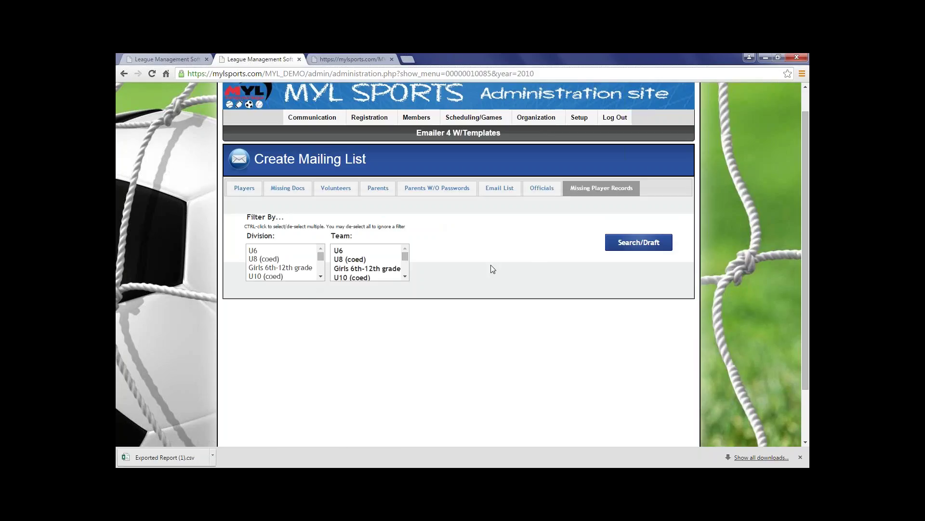
# - Return to the Parents mailing list and run Search/Draft for the entered IDs
pyautogui.click(244, 188)
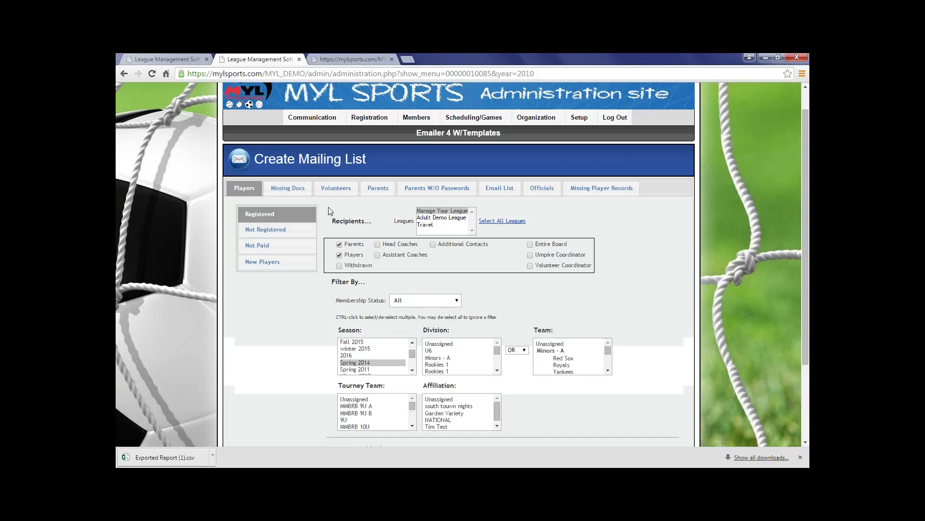
pyautogui.click(372, 188)
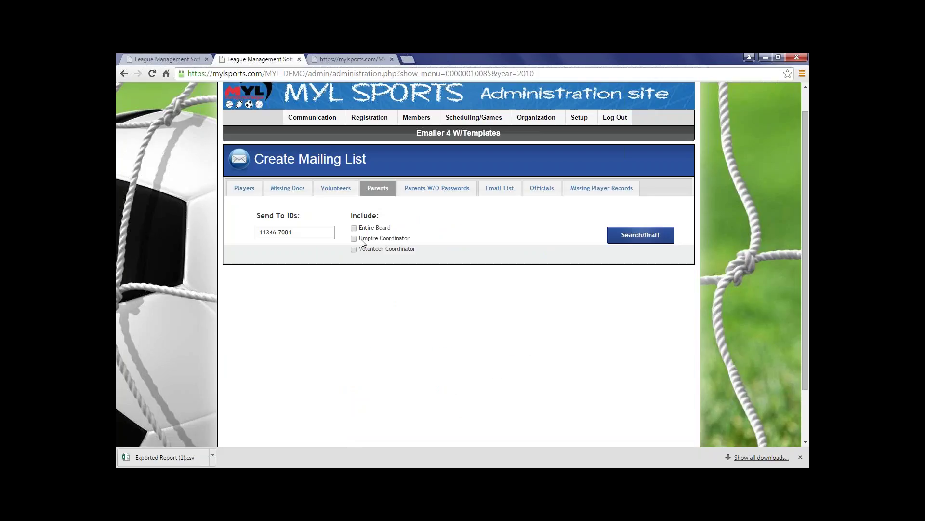
pyautogui.click(629, 237)
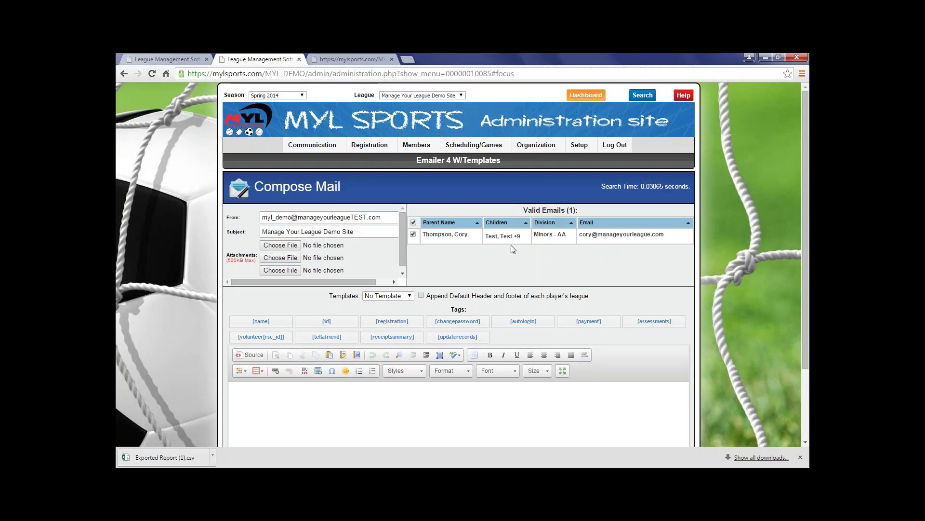
# - Examine the From and Subject fields of the draft email
pyautogui.moveTo(389, 218); pyautogui.dragTo(260, 218)
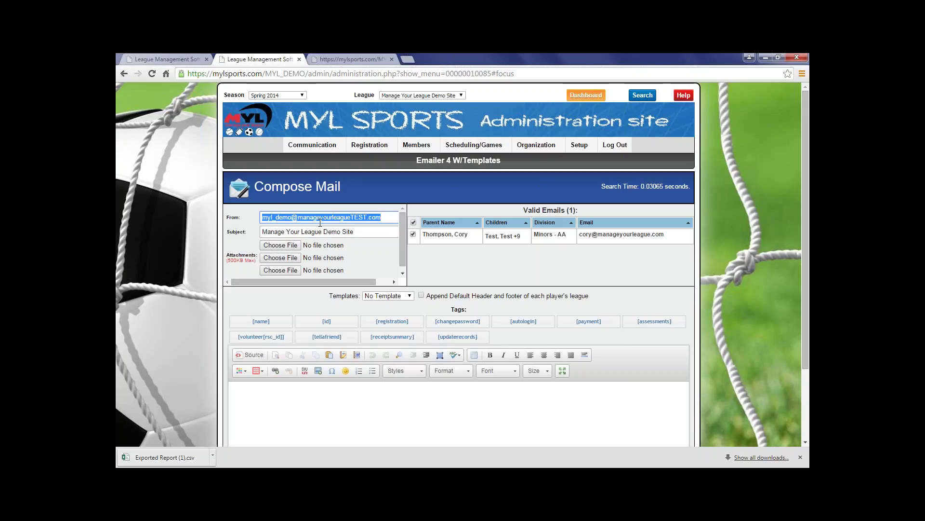
pyautogui.click(360, 233)
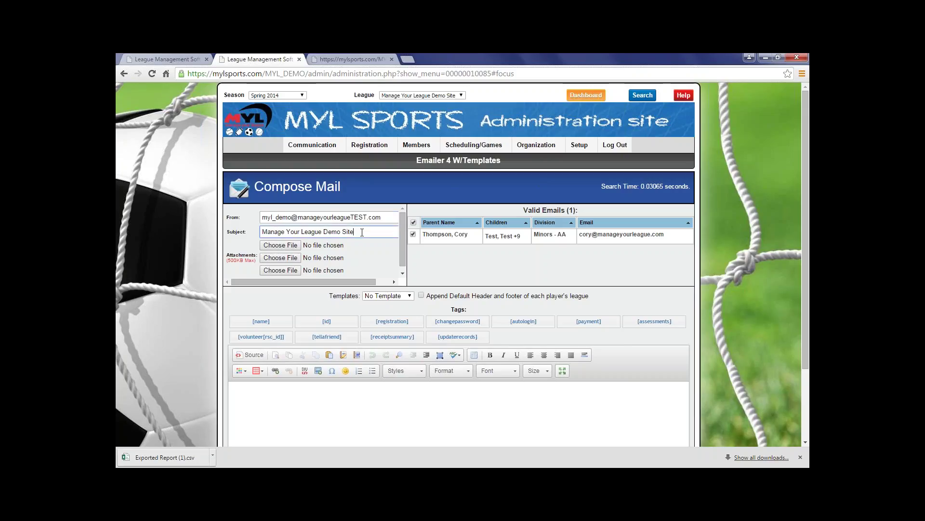
pyautogui.moveTo(362, 231); pyautogui.dragTo(255, 231)
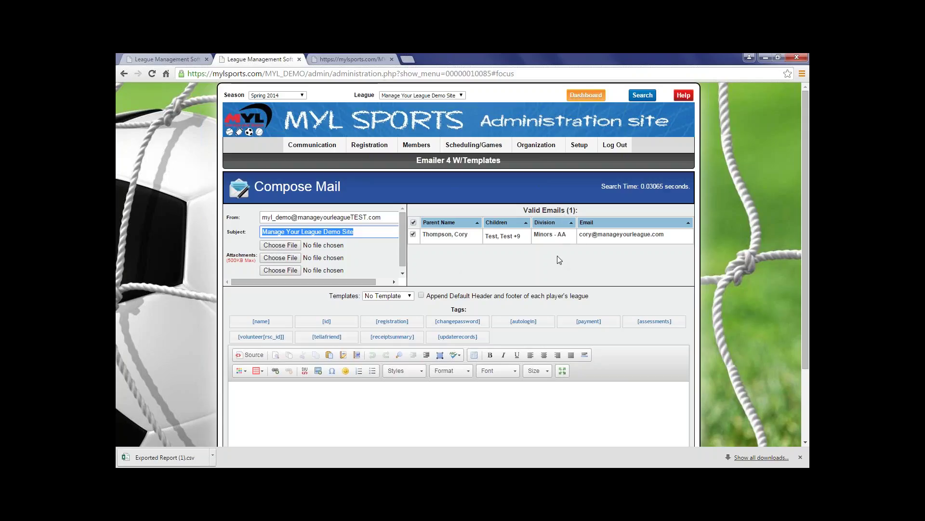
pyautogui.click(506, 262)
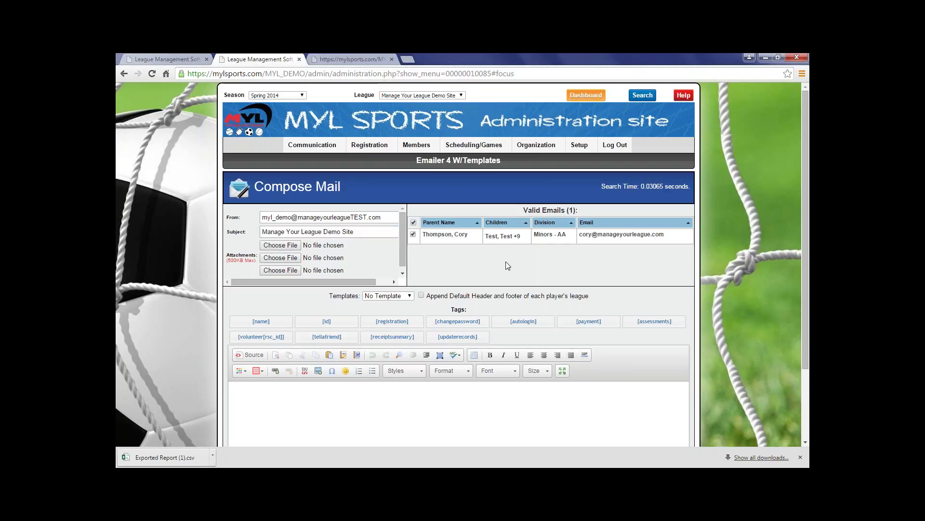
pyautogui.click(414, 224)
pyautogui.click(414, 235)
pyautogui.click(413, 222)
pyautogui.hotkey('ctrl', 'f')
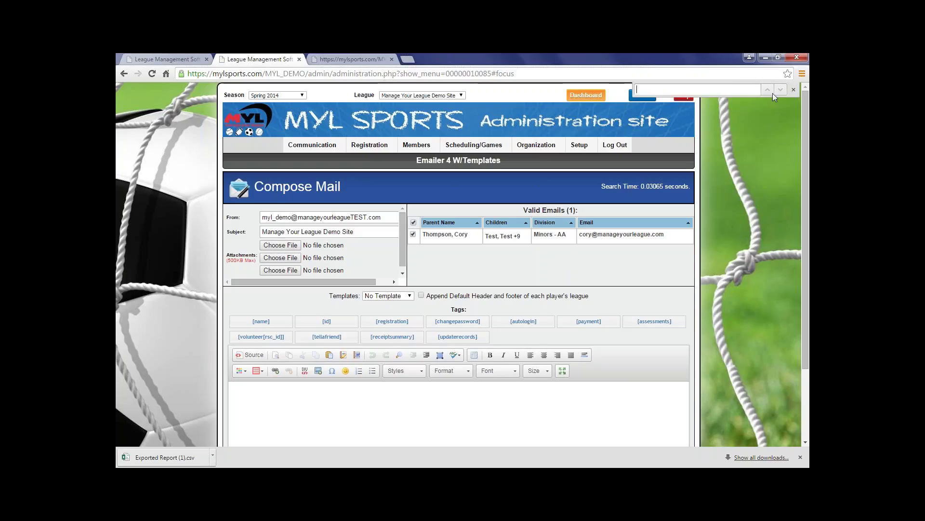
pyautogui.click(794, 90)
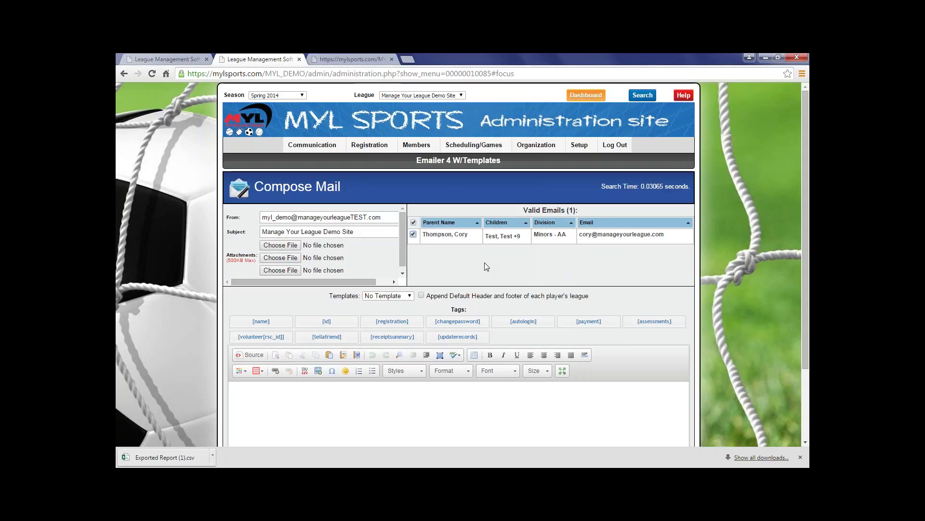
# - Review the list of available email templates and keep No Template selected
pyautogui.scroll(-1, 478, 262)
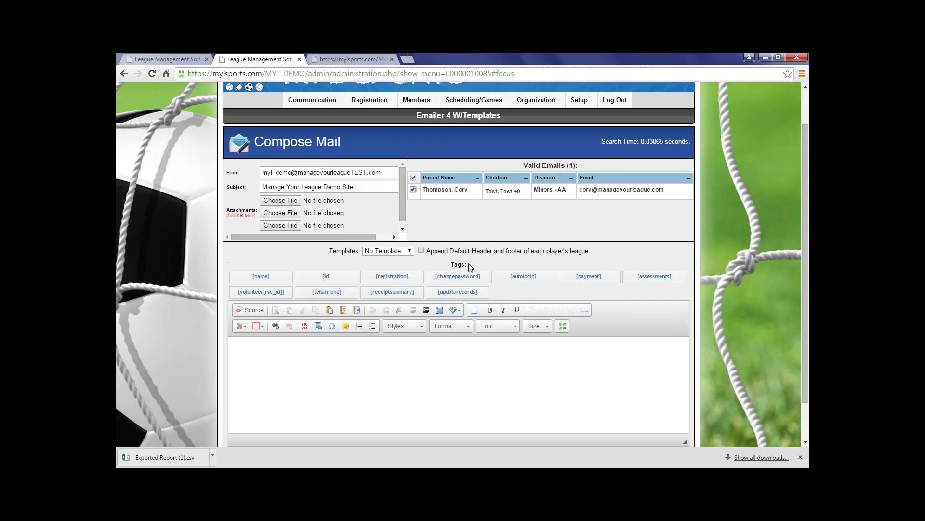
pyautogui.click(399, 251)
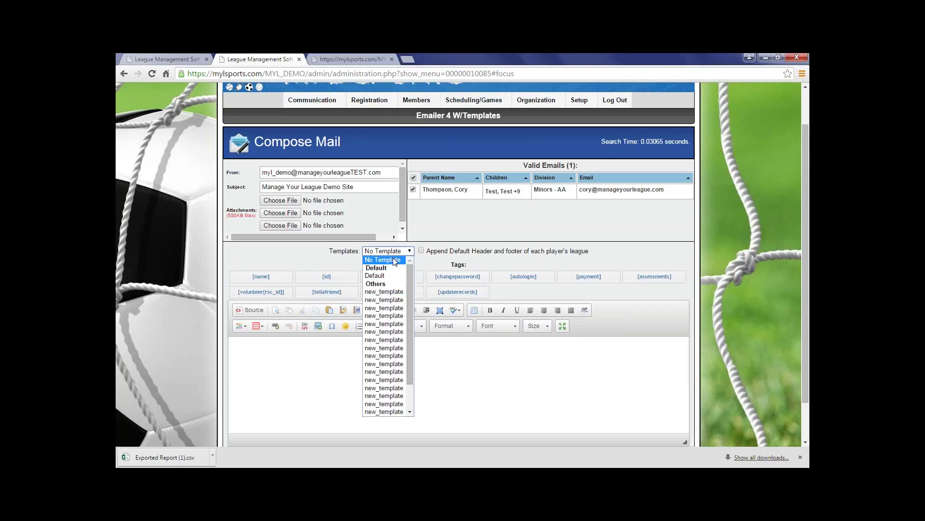
pyautogui.click(395, 261)
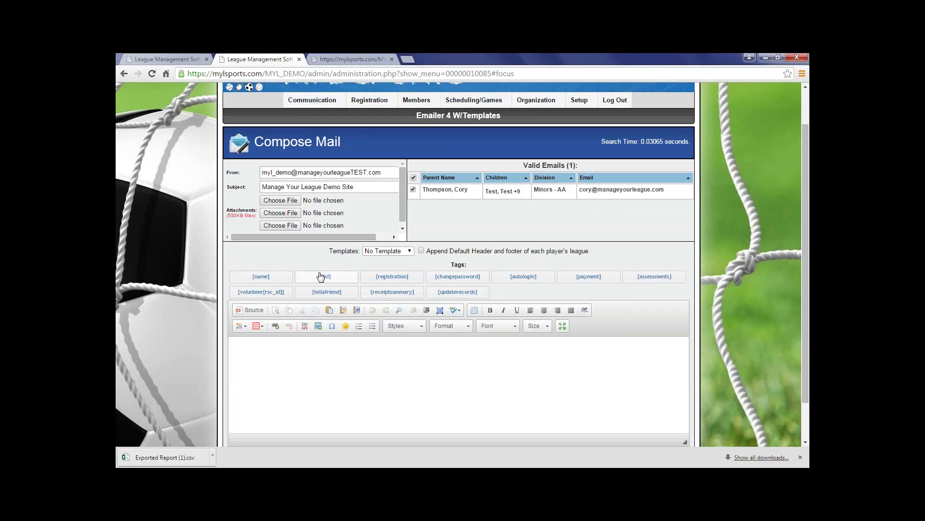
# - Write the greeting "Hello [name]," in the email body, inserting the predefined name tag
pyautogui.click(255, 356)
pyautogui.write('HEllo,')
pyautogui.press('BackSpace')
pyautogui.press('BackSpace')
pyautogui.press('BackSpace')
pyautogui.press('BackSpace')
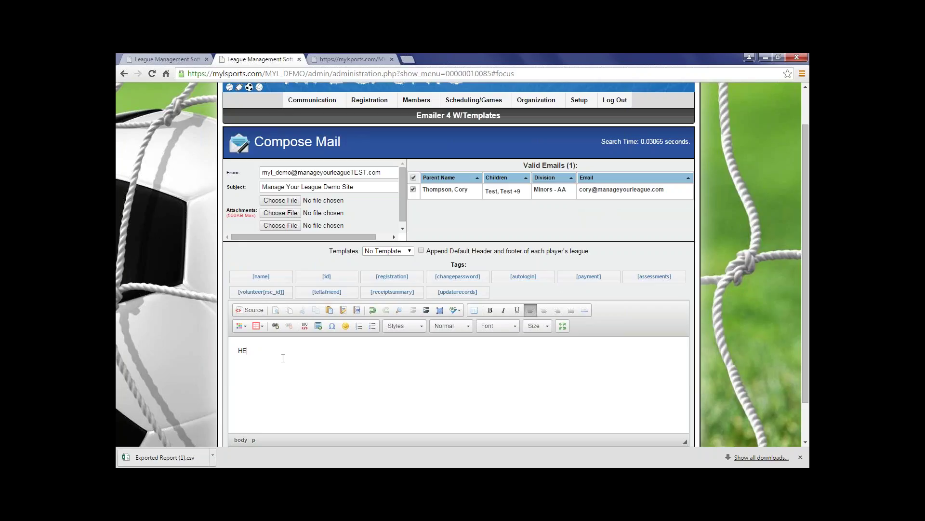
pyautogui.write('ello')
pyautogui.click(269, 282)
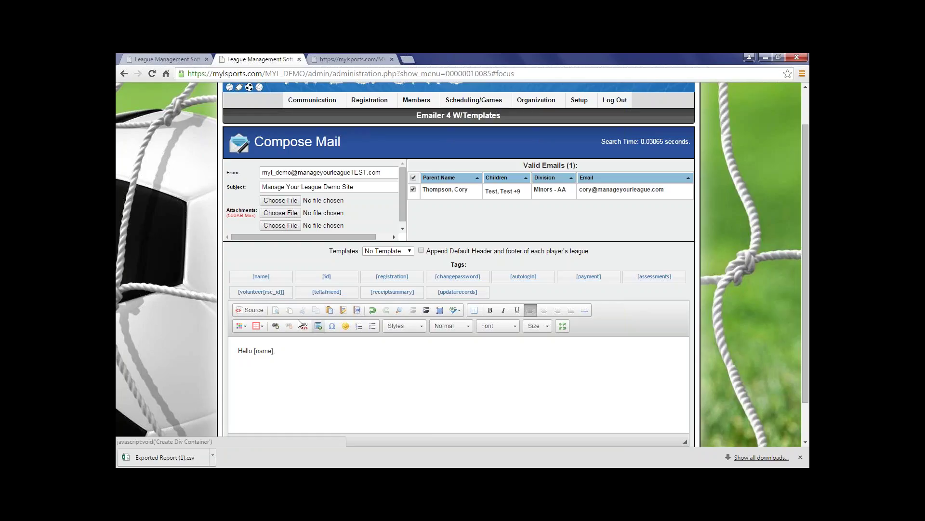
# - Check the message in source view, return to the formatted view, and send the mass mail
pyautogui.click(257, 310)
pyautogui.click(257, 309)
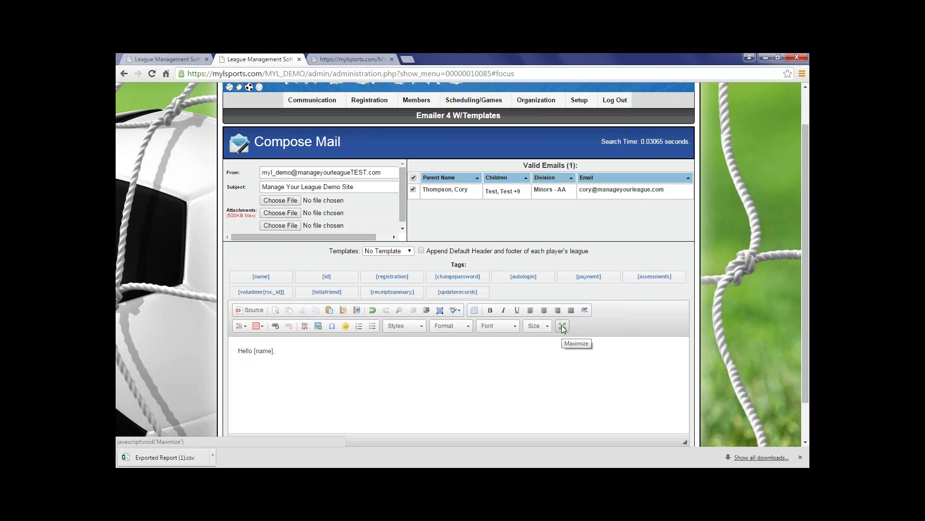
pyautogui.scroll(-1, 563, 362)
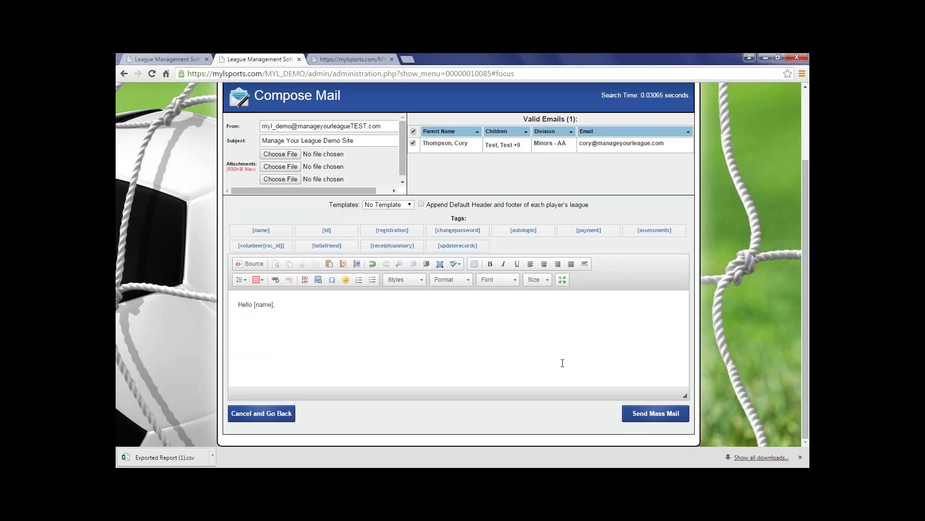
pyautogui.scroll(3, 478, 370)
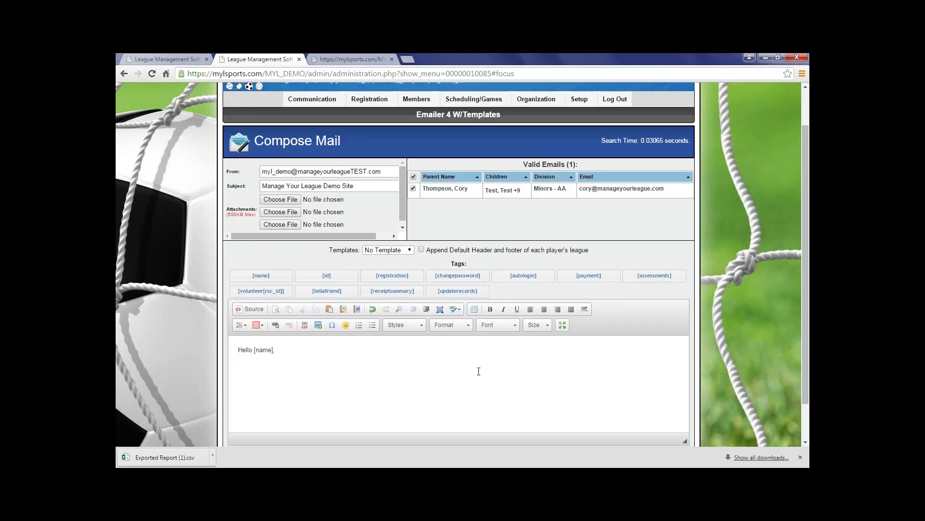
pyautogui.scroll(-3, 479, 370)
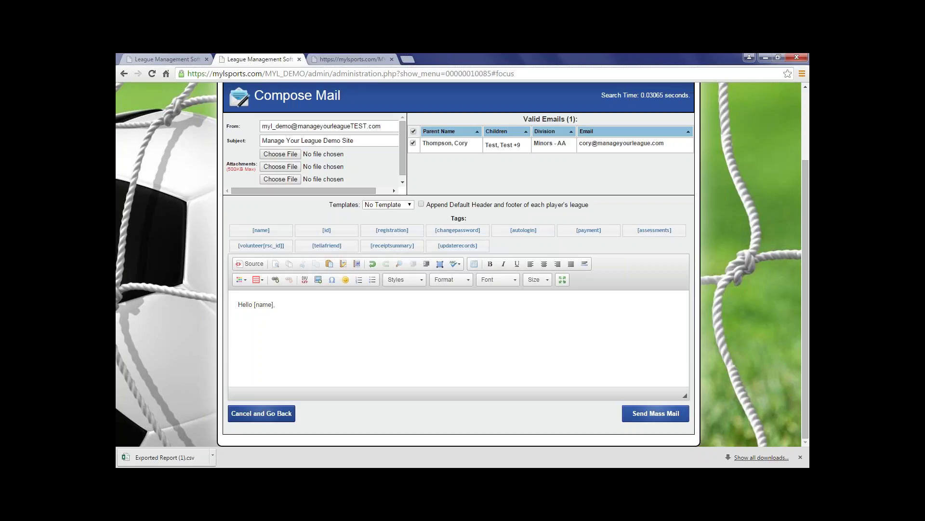
pyautogui.click(655, 413)
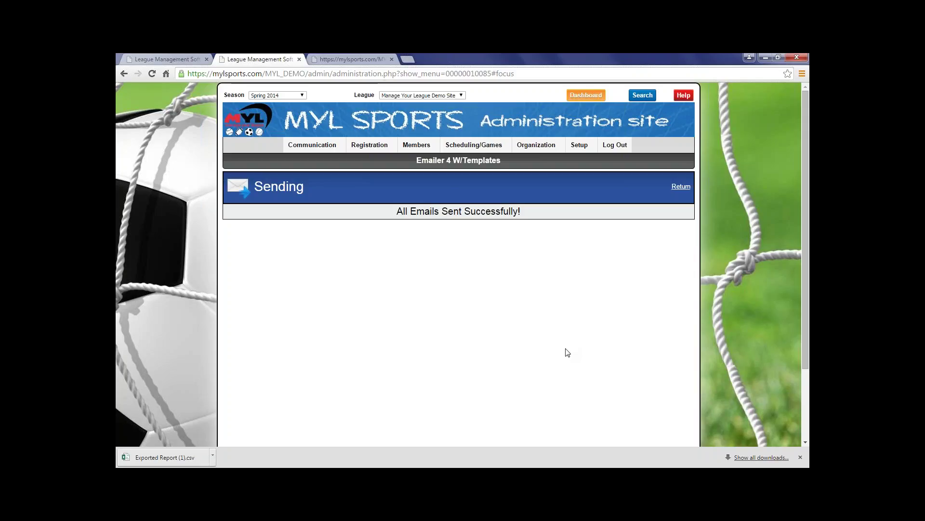
# - Return from the sending page to the compose form and cancel it to go back to Create Mailing List
pyautogui.click(682, 187)
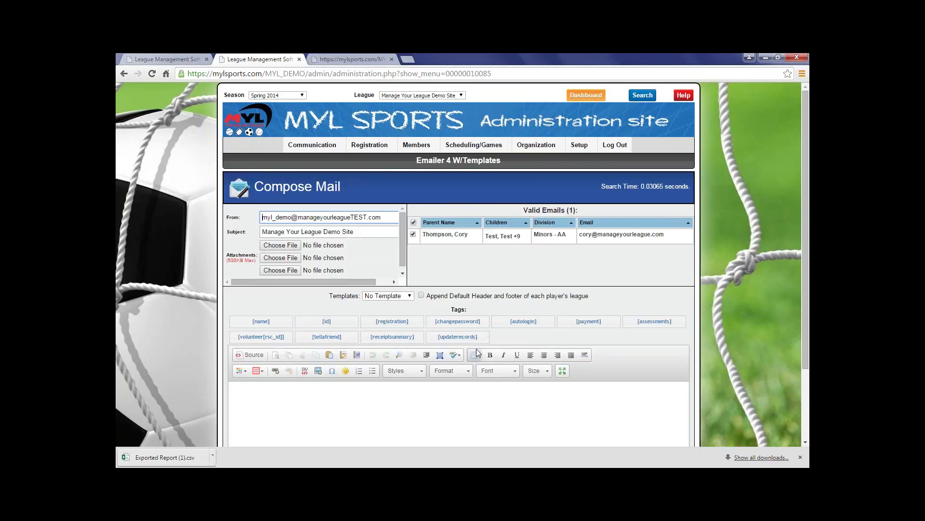
pyautogui.scroll(-1, 482, 318)
pyautogui.scroll(-1, 487, 309)
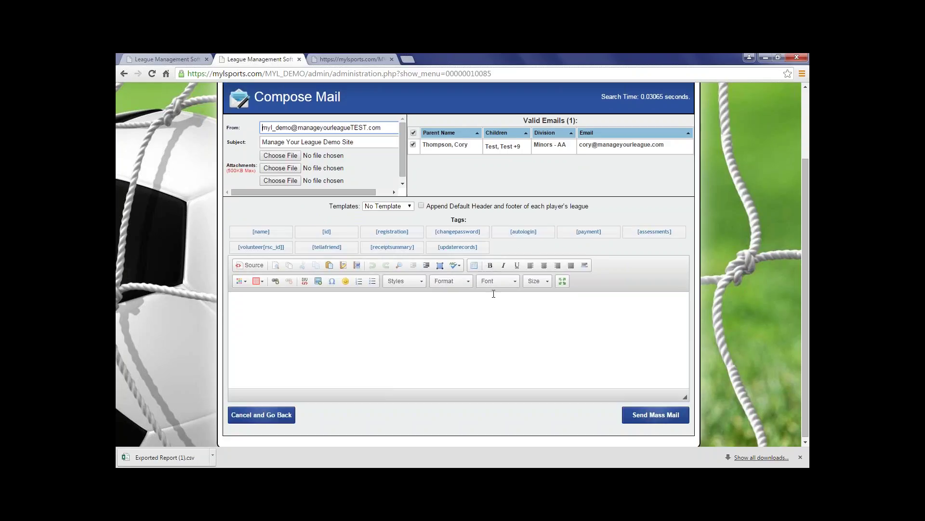
pyautogui.scroll(1, 497, 369)
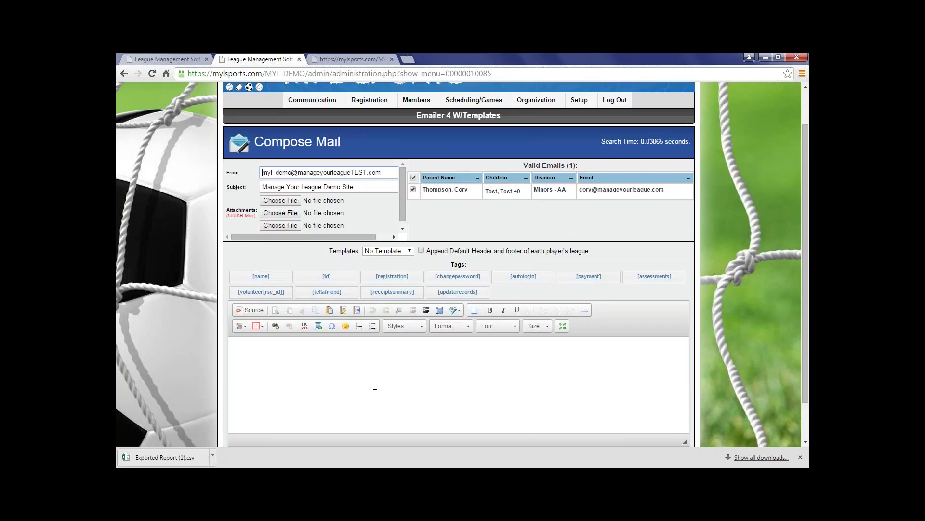
pyautogui.scroll(-1, 371, 393)
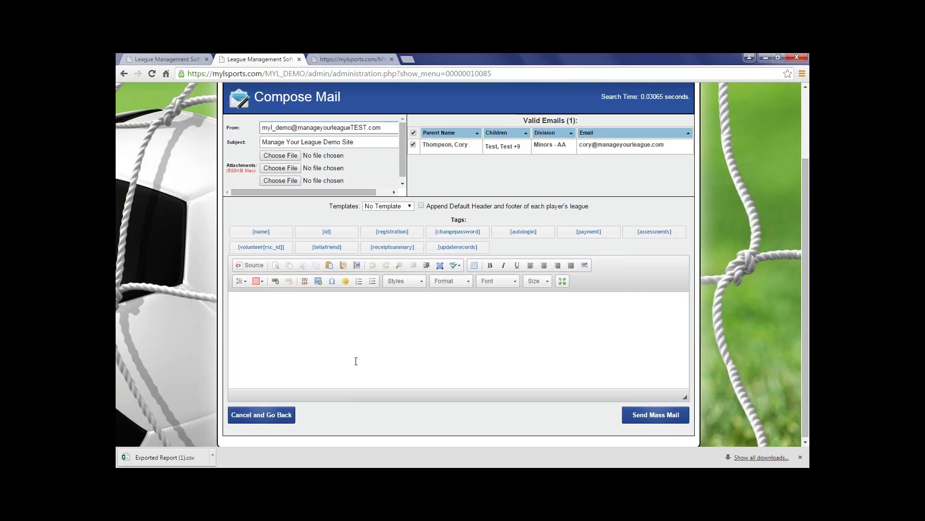
pyautogui.scroll(1, 337, 352)
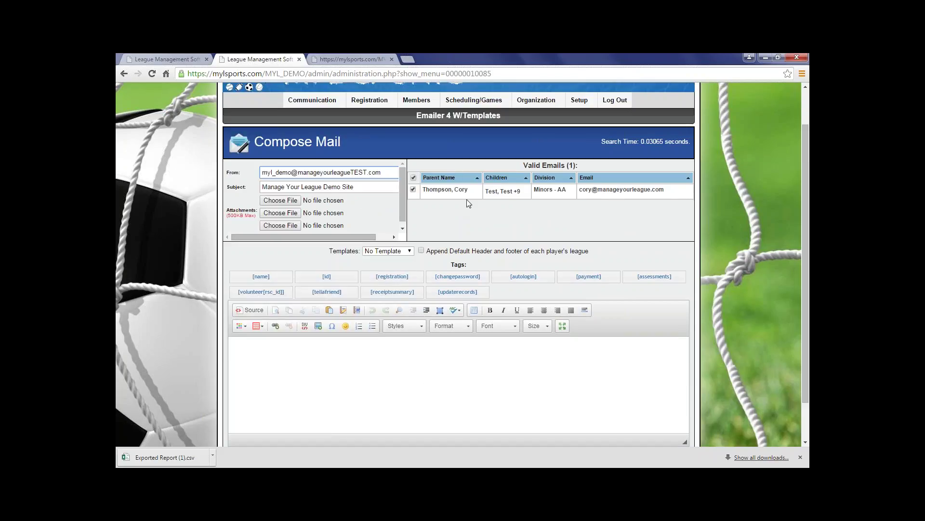
pyautogui.scroll(-1, 482, 356)
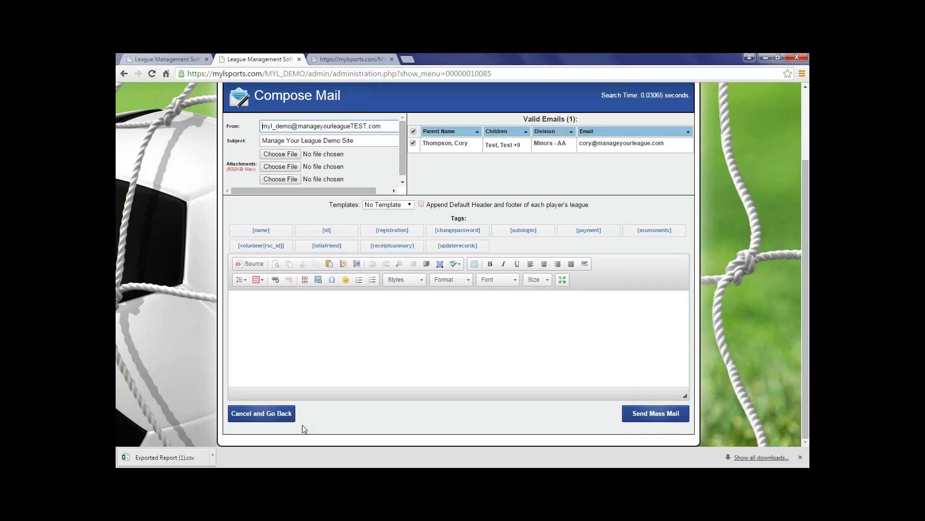
pyautogui.click(284, 417)
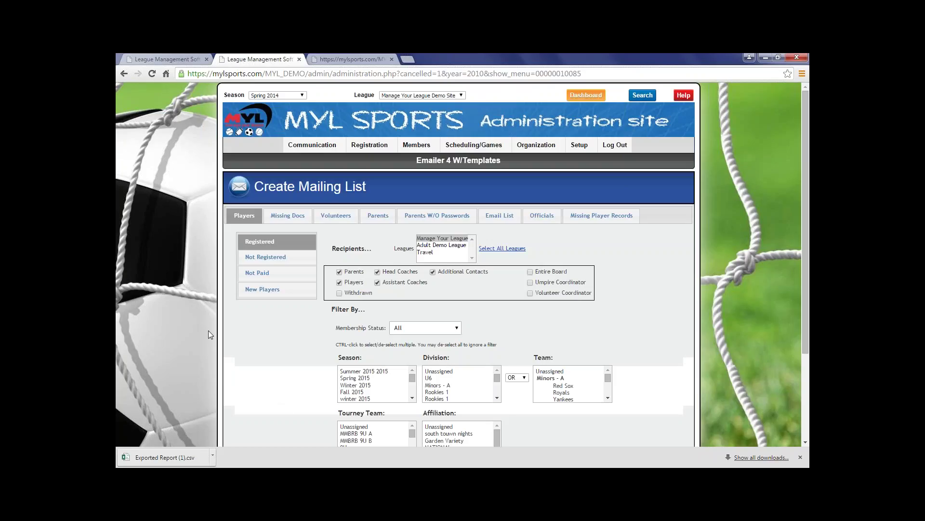
# - Open the Email Log and sort it by date sent, newest first
pyautogui.scroll(-2, 285, 354)
pyautogui.scroll(-1, 285, 357)
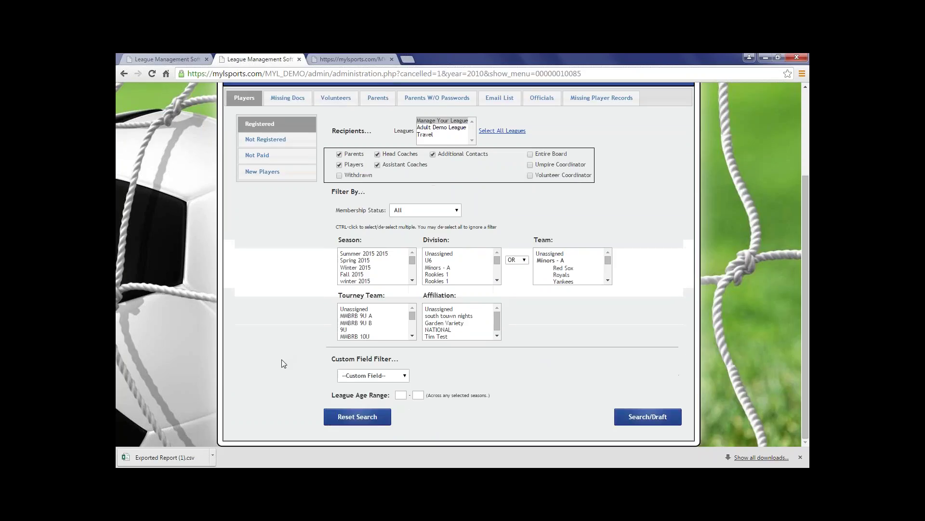
pyautogui.scroll(3, 283, 356)
pyautogui.scroll(-1, 282, 355)
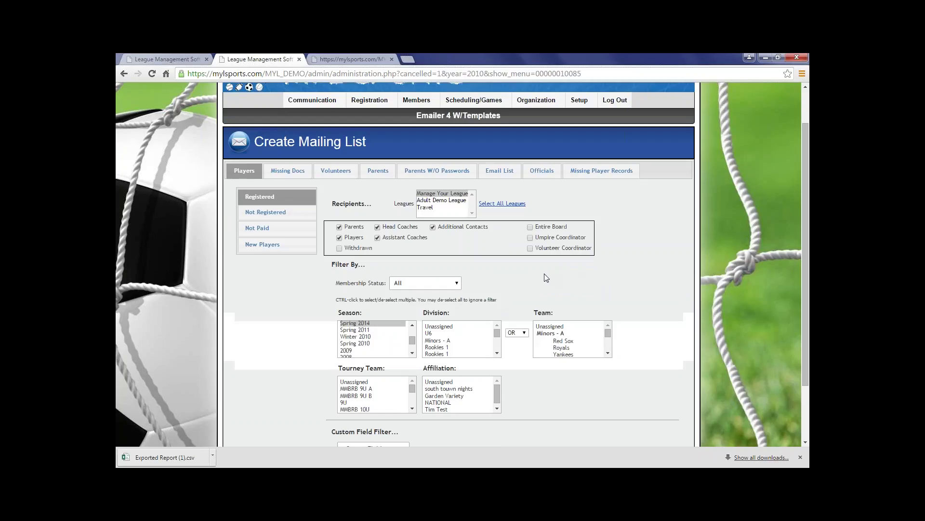
pyautogui.scroll(1, 399, 219)
pyautogui.moveTo(322, 153)
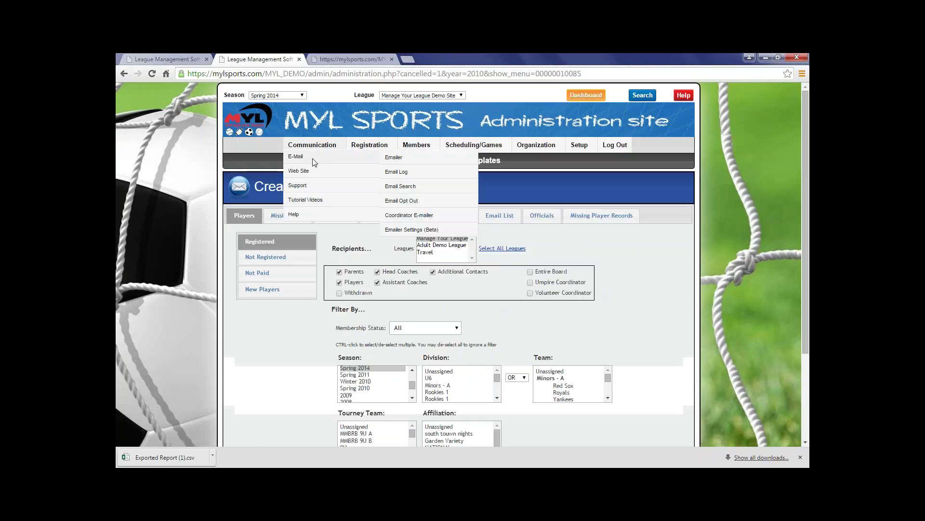
pyautogui.click(402, 172)
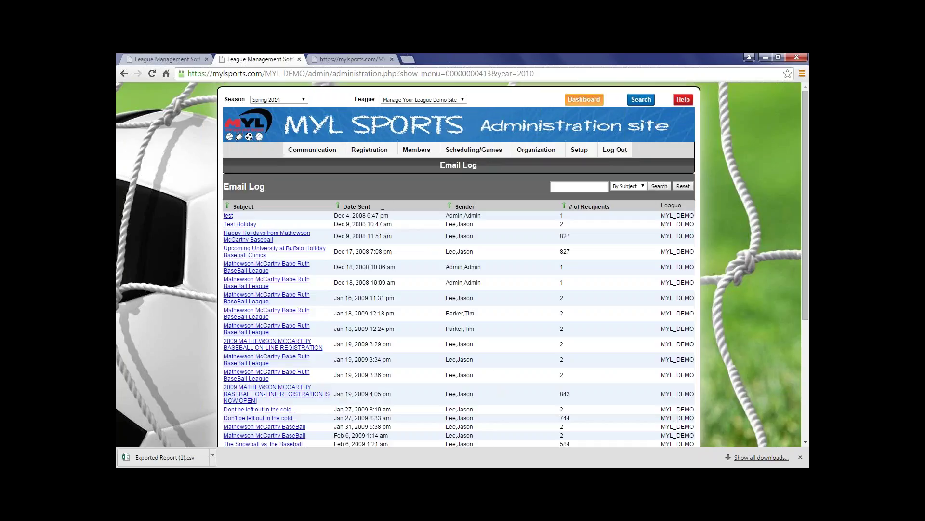
pyautogui.click(339, 207)
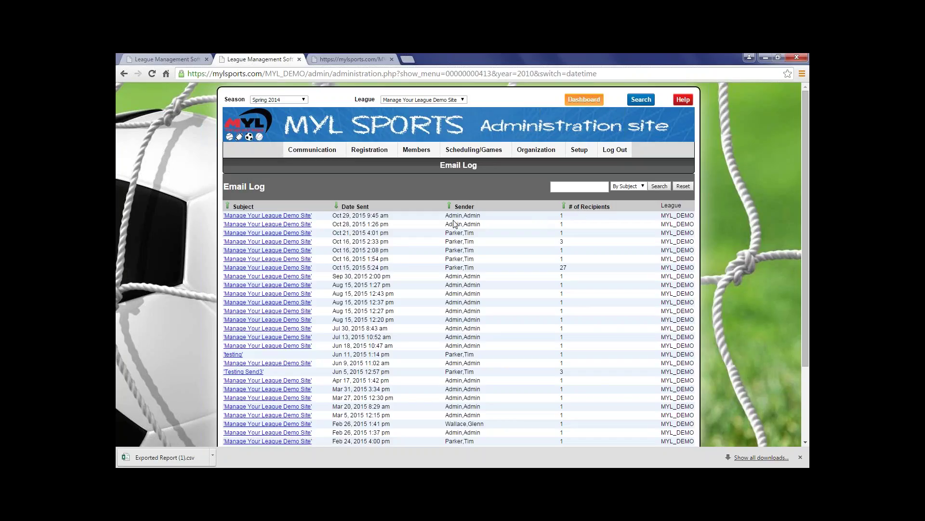
# - Open the most recent email in the log, show its recipients, and return to the email text
pyautogui.click(251, 216)
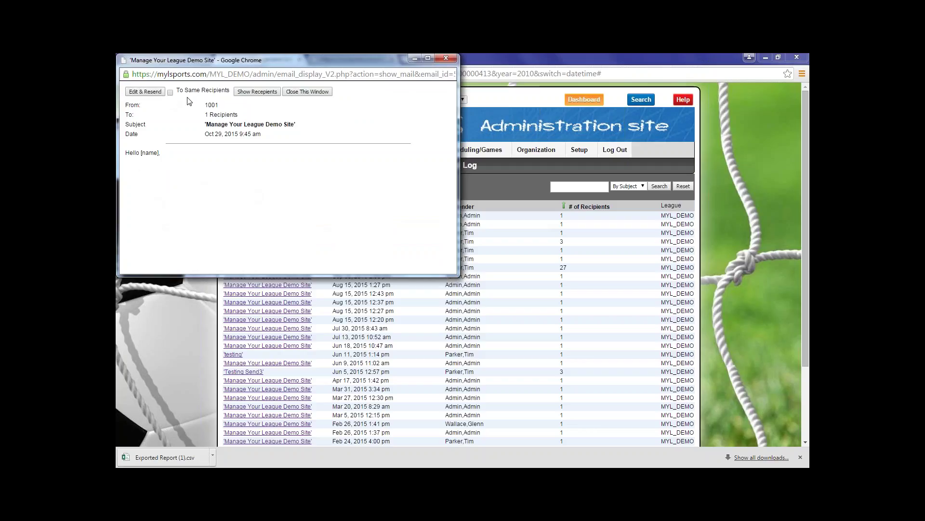
pyautogui.click(254, 92)
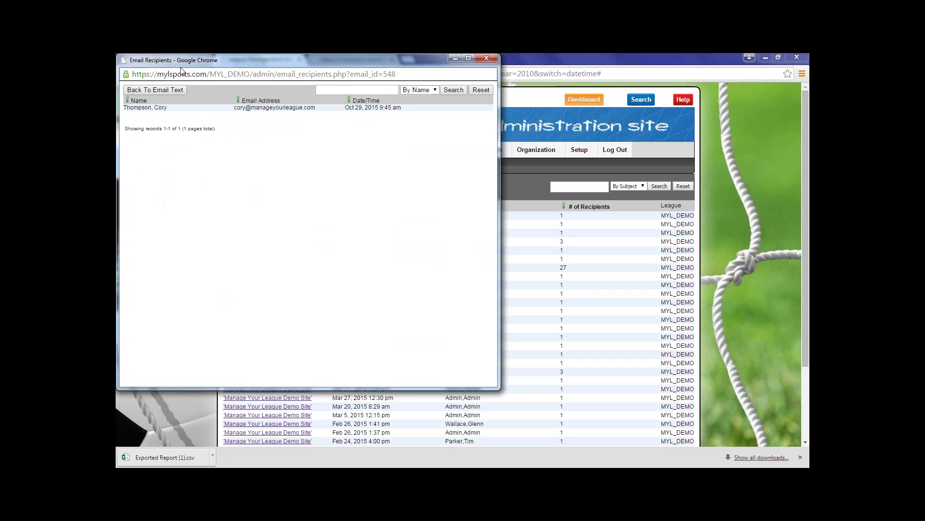
pyautogui.moveTo(186, 63); pyautogui.dragTo(195, 100)
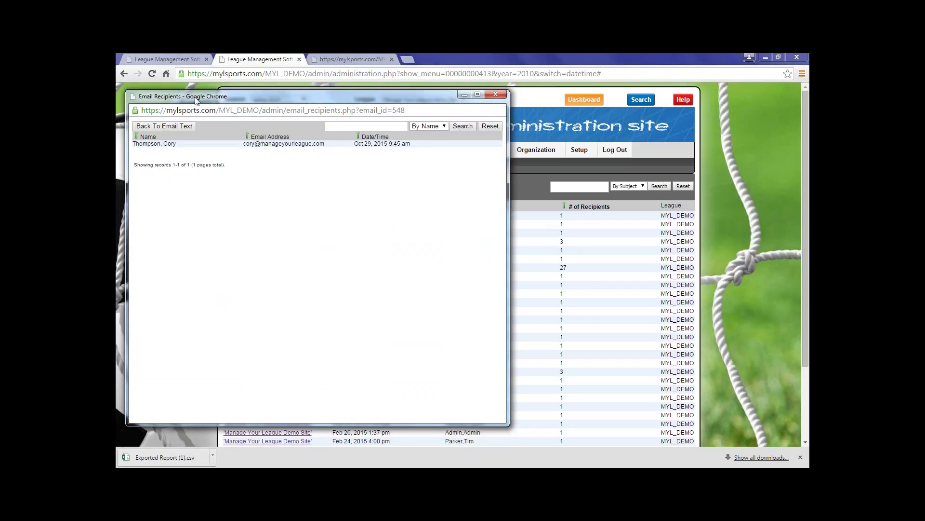
pyautogui.click(172, 127)
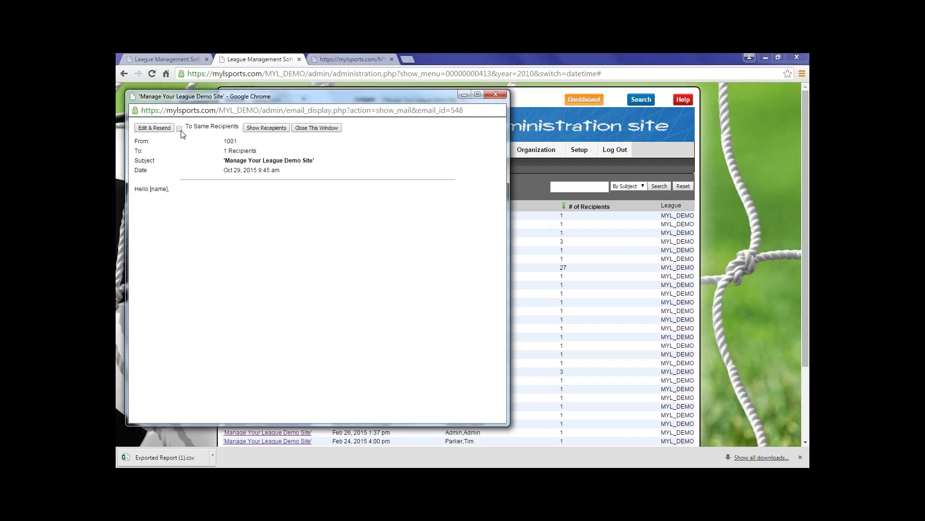
# - Edit and resend the logged email without keeping its recipients, drafting it to a Parents mailing list with one parent ID
pyautogui.click(165, 127)
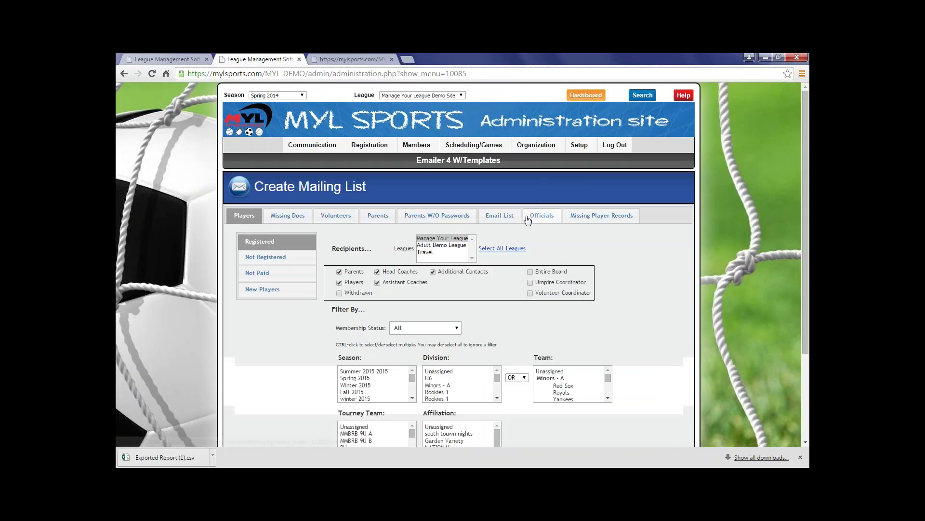
pyautogui.click(385, 216)
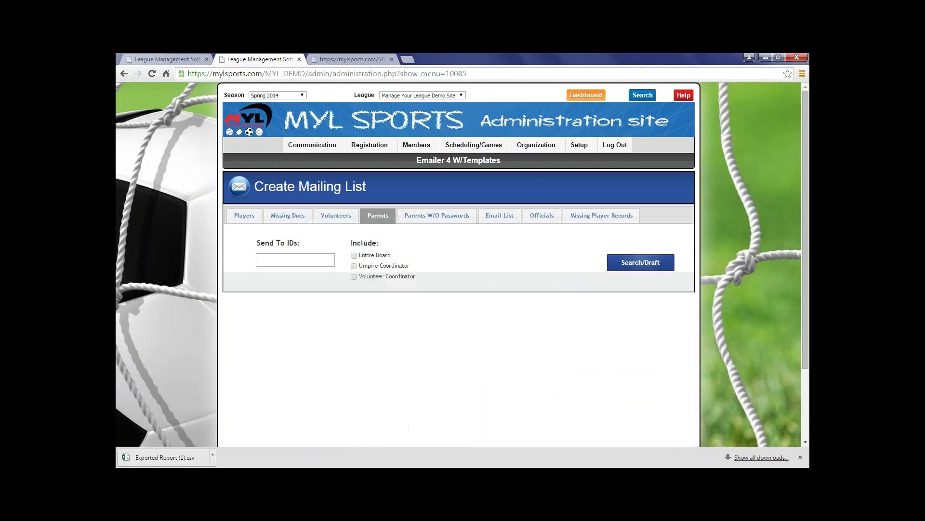
pyautogui.click(264, 260)
pyautogui.write('1001')
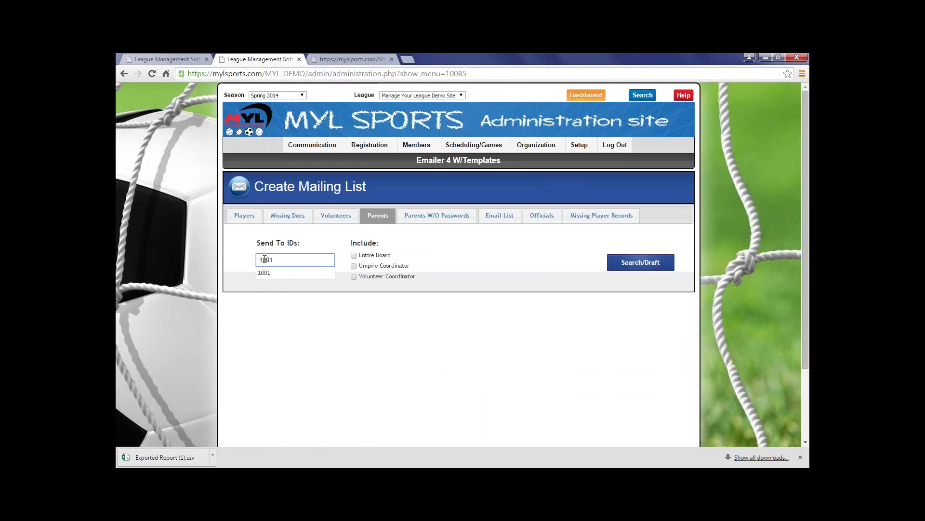
pyautogui.click(647, 264)
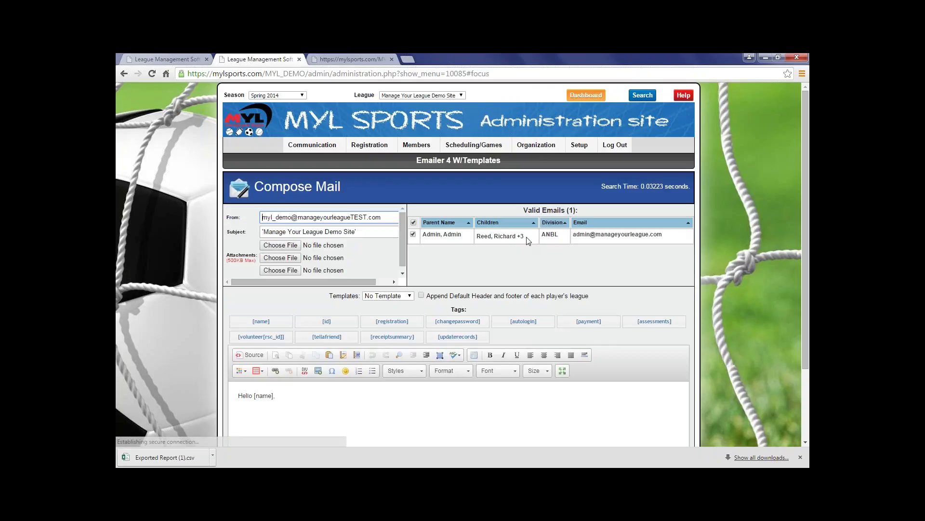
pyautogui.scroll(-1, 366, 239)
pyautogui.click(278, 342)
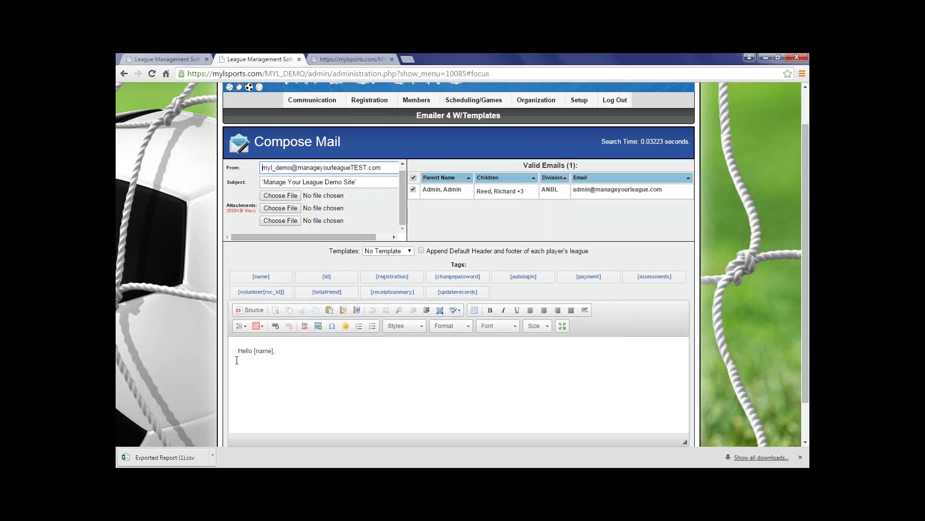